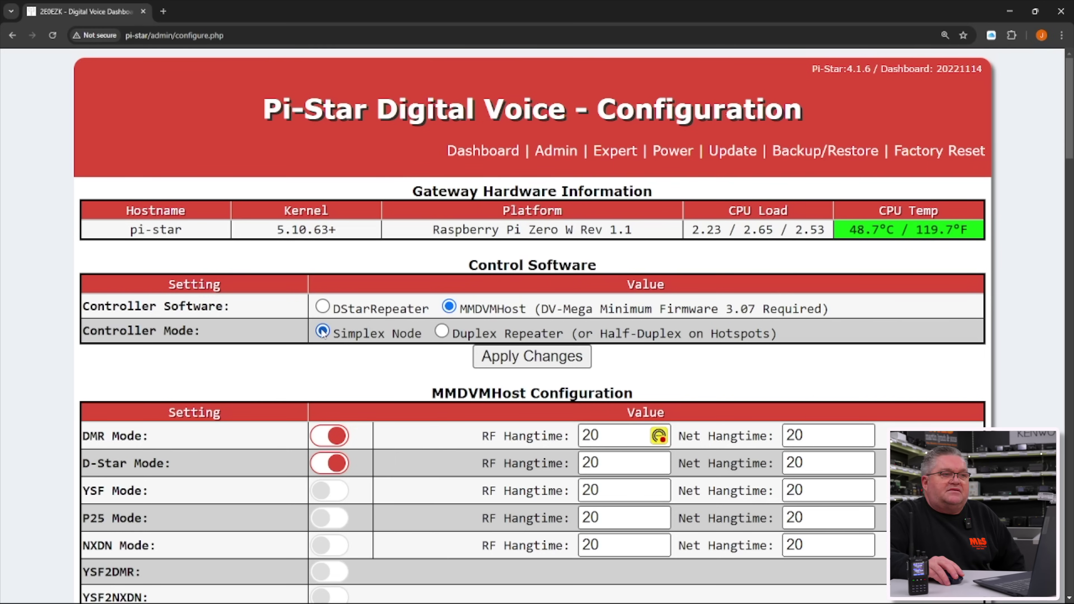
- Review the controller software, controller mode and MMDVMHost mode settings, including the MMDVM display type
{"action": "scroll", "coordinate": [322, 331], "scroll_direction": "down", "scroll_amount": 3}
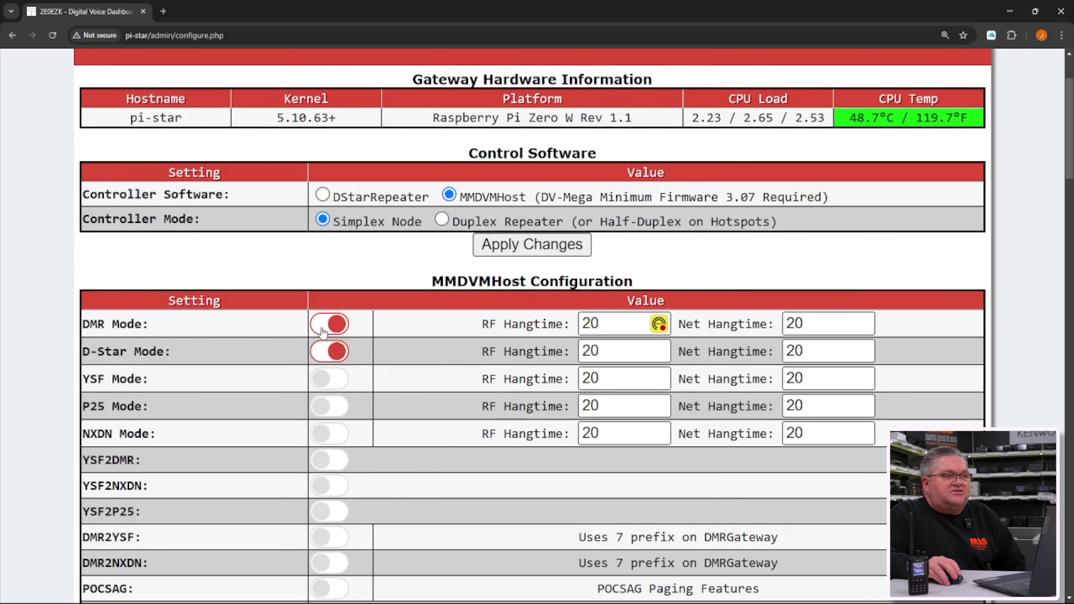
{"action": "mouse_move", "coordinate": [135, 331]}
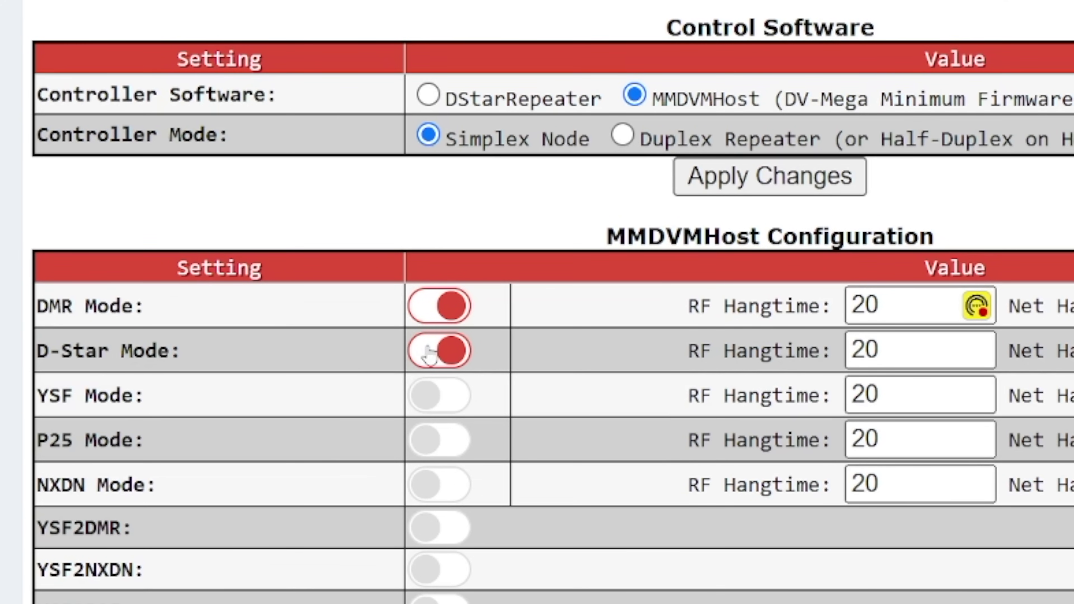
{"action": "scroll", "coordinate": [428, 355], "scroll_direction": "down", "scroll_amount": 10}
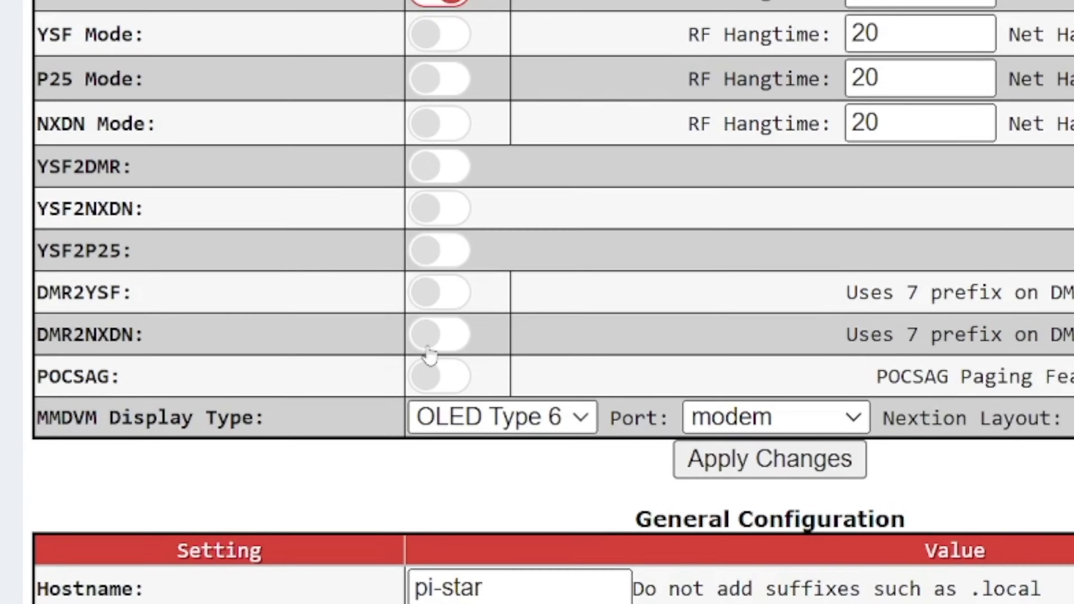
{"action": "scroll", "coordinate": [428, 355], "scroll_direction": "down", "scroll_amount": 1}
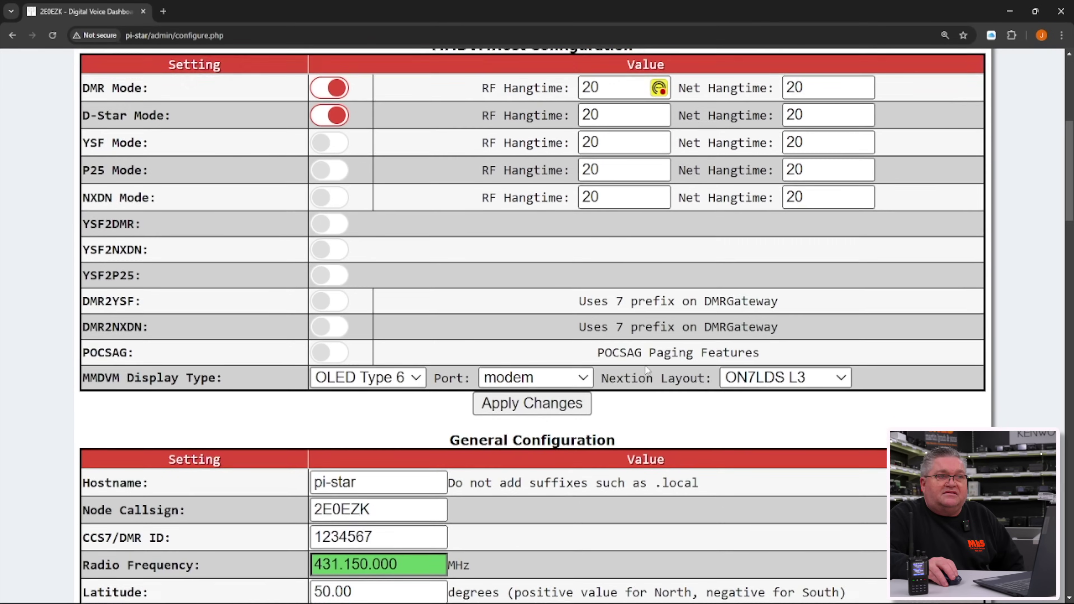
{"action": "scroll", "coordinate": [957, 238], "scroll_direction": "up", "scroll_amount": 4}
{"action": "scroll", "coordinate": [533, 191], "scroll_direction": "up", "scroll_amount": 1}
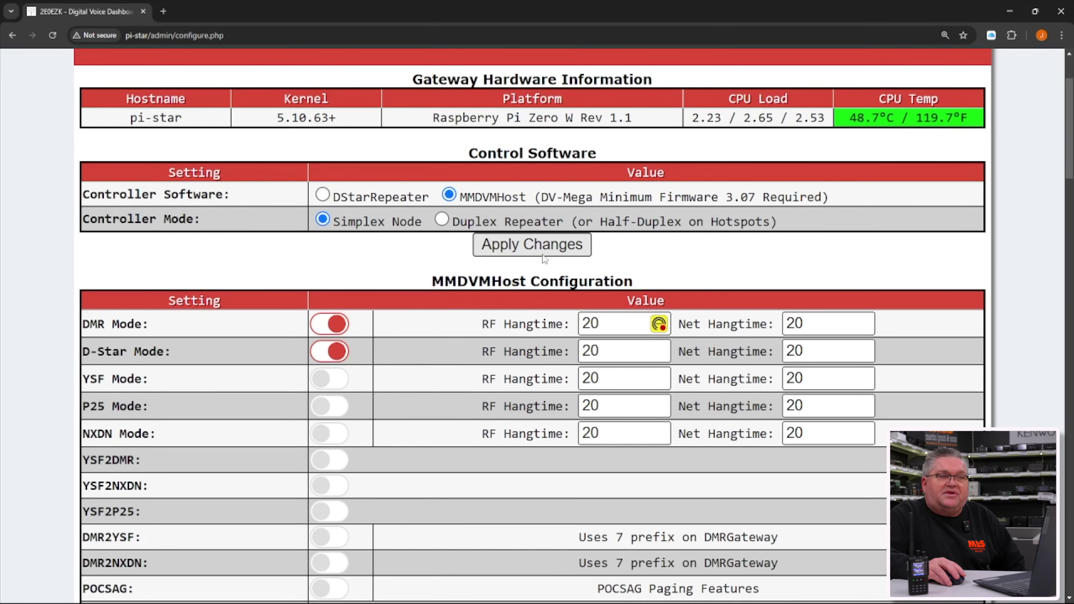
- Examine the General Configuration settings from hostname to time zone, including the available dashboard languages
{"action": "scroll", "coordinate": [536, 249], "scroll_direction": "down", "scroll_amount": 7}
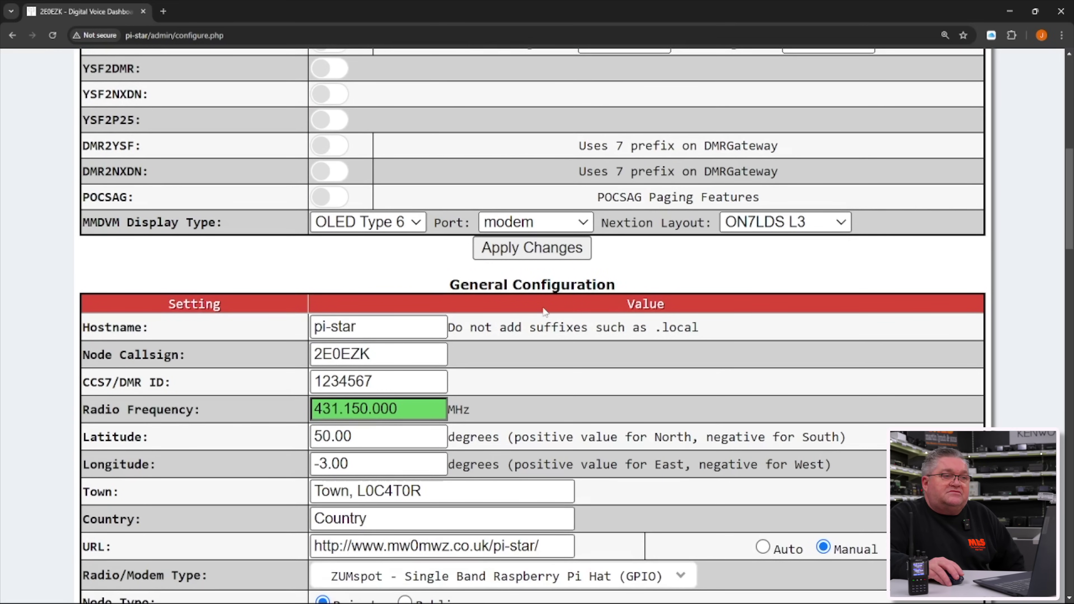
{"action": "scroll", "coordinate": [545, 313], "scroll_direction": "down", "scroll_amount": 1}
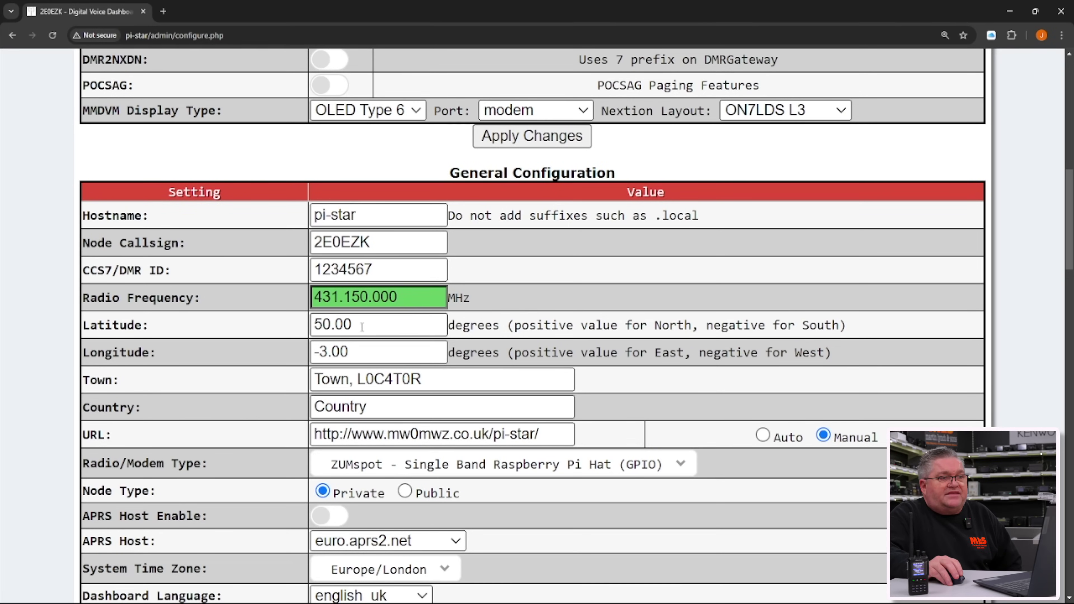
{"action": "scroll", "coordinate": [362, 327], "scroll_direction": "down", "scroll_amount": 1}
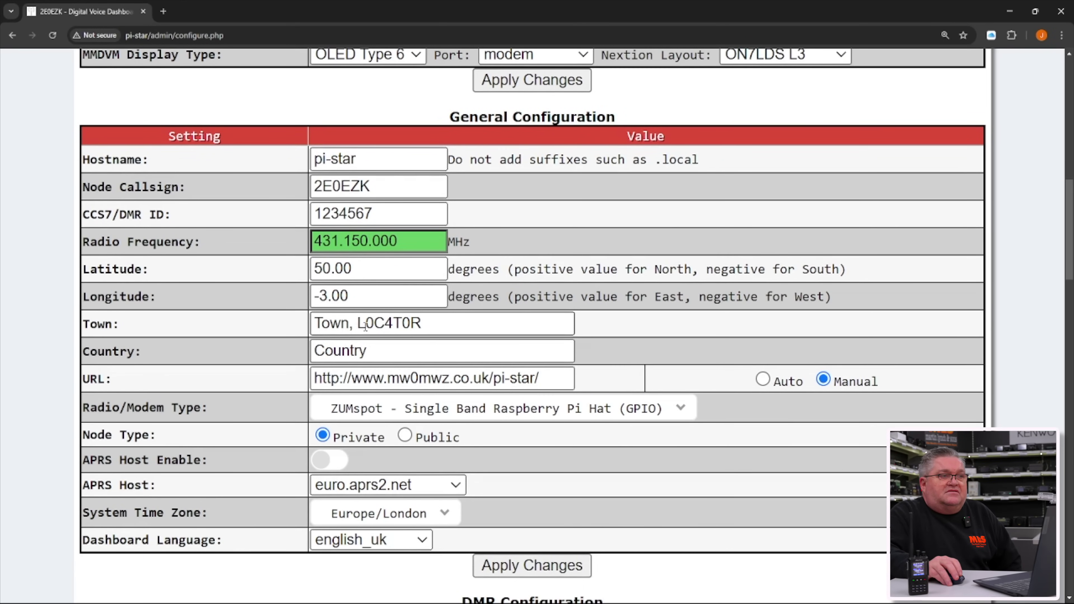
{"action": "scroll", "coordinate": [366, 326], "scroll_direction": "down", "scroll_amount": 1}
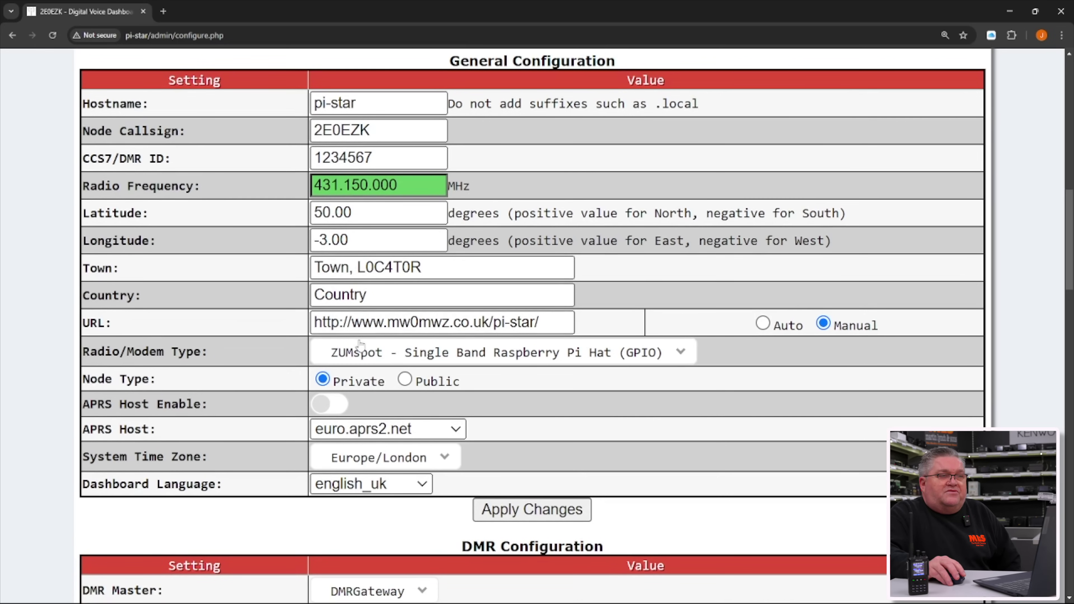
{"action": "scroll", "coordinate": [376, 357], "scroll_direction": "down", "scroll_amount": 1}
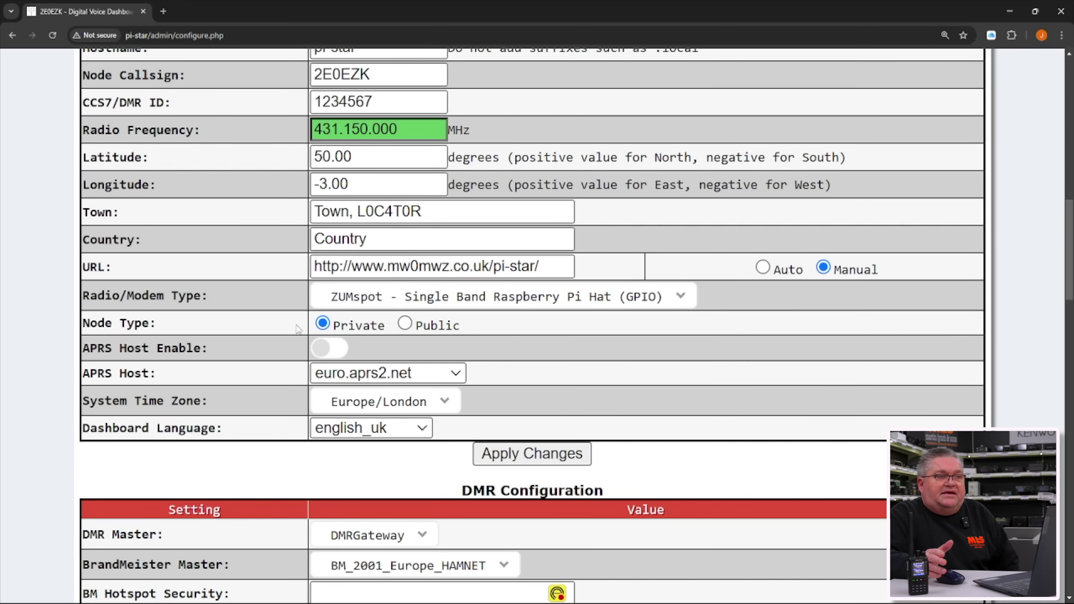
{"action": "scroll", "coordinate": [465, 316], "scroll_direction": "down", "scroll_amount": 3}
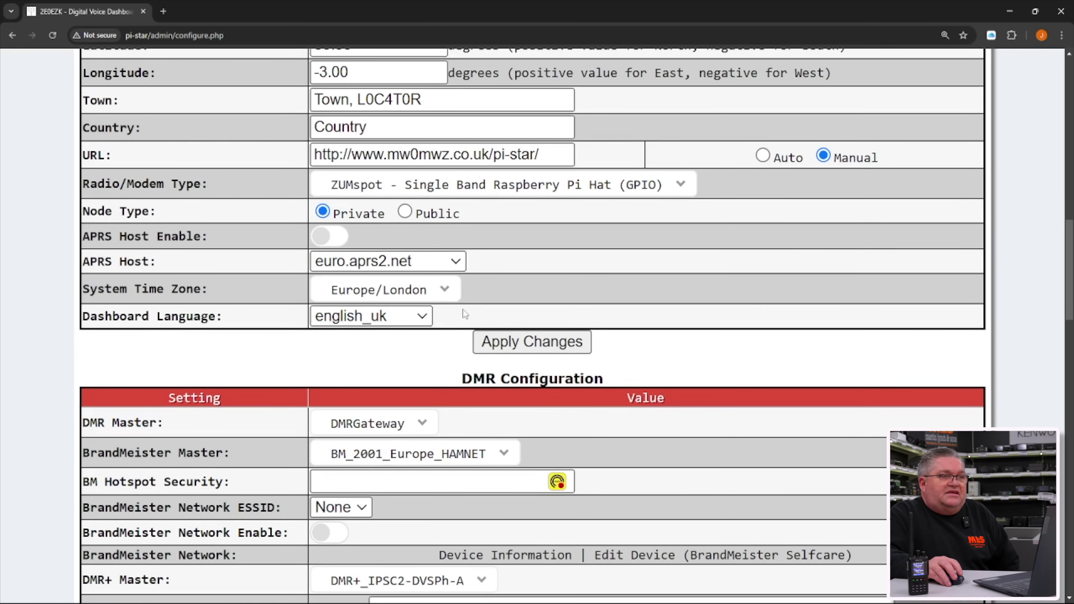
{"action": "mouse_move", "coordinate": [187, 323]}
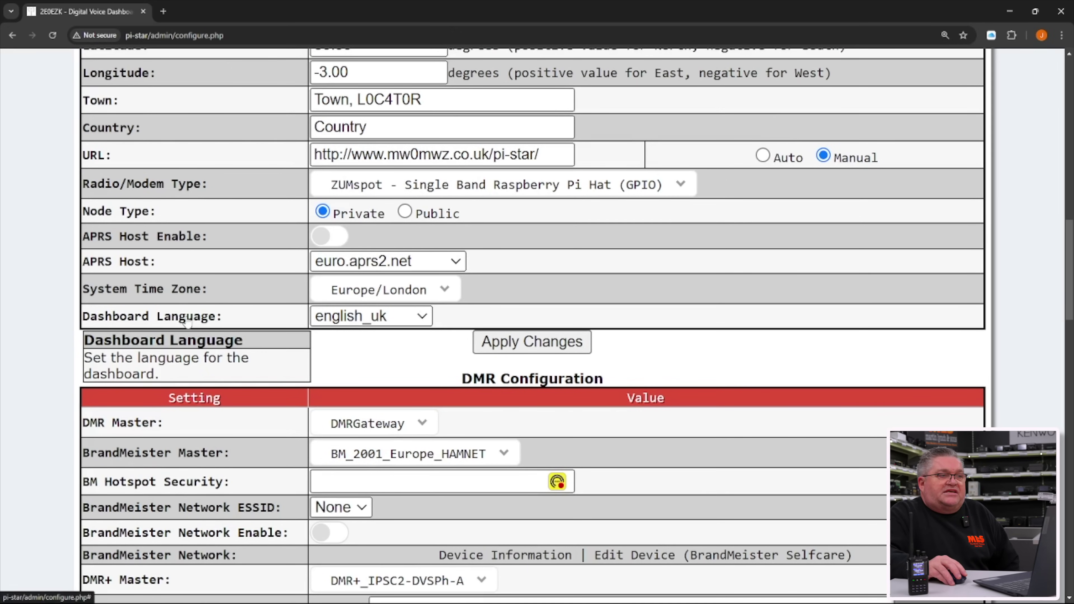
{"action": "left_click", "coordinate": [423, 317]}
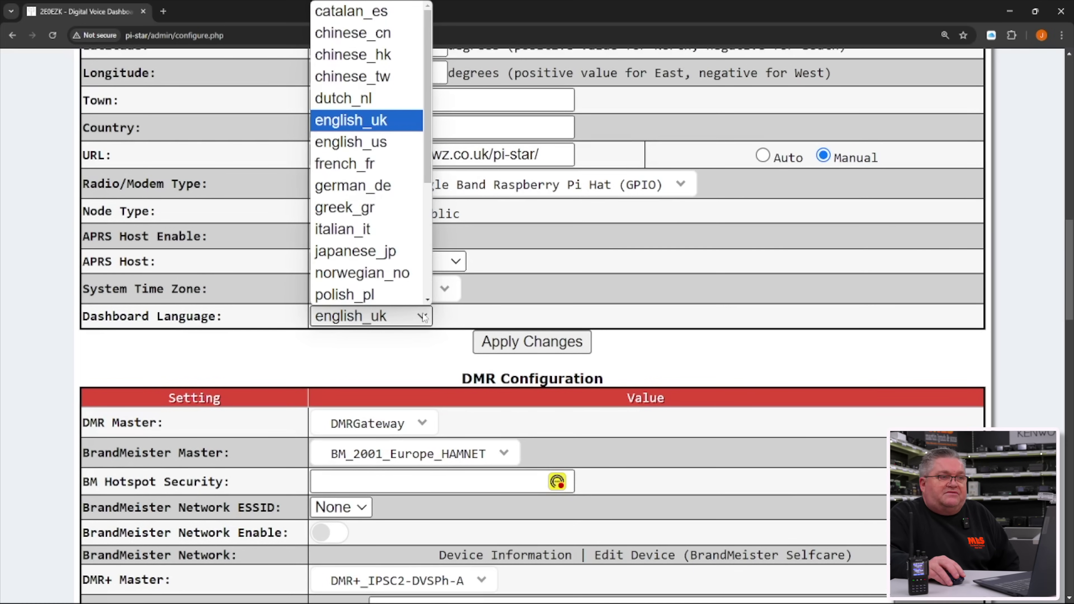
{"action": "left_click", "coordinate": [423, 317]}
- Examine the DMR Configuration settings and look through the servers offered for the DMR Master
{"action": "scroll", "coordinate": [669, 332], "scroll_direction": "down", "scroll_amount": 3}
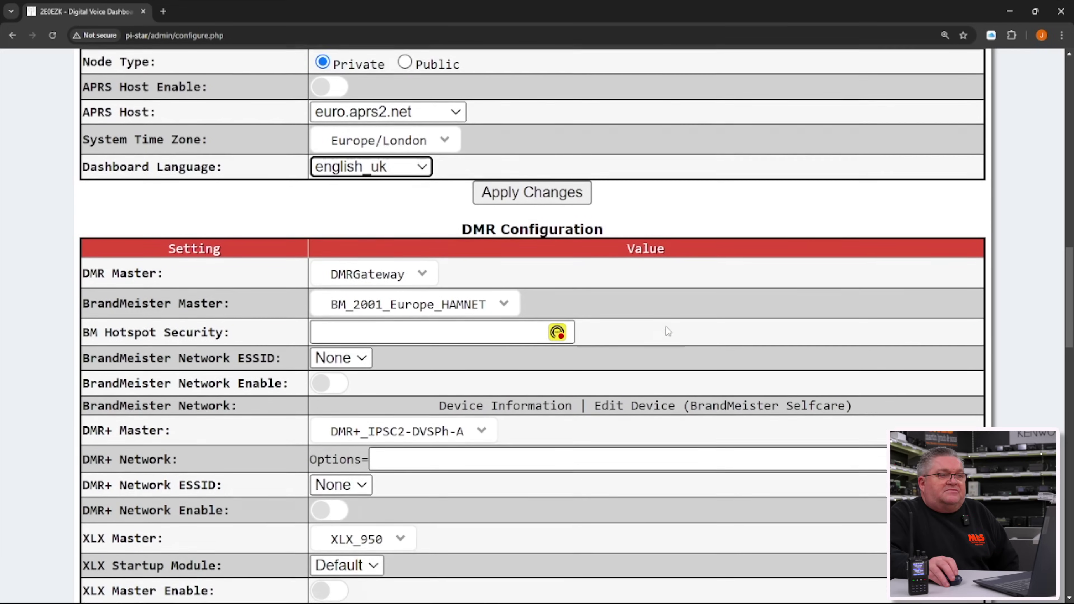
{"action": "scroll", "coordinate": [667, 328], "scroll_direction": "down", "scroll_amount": 2}
{"action": "mouse_move", "coordinate": [92, 201]}
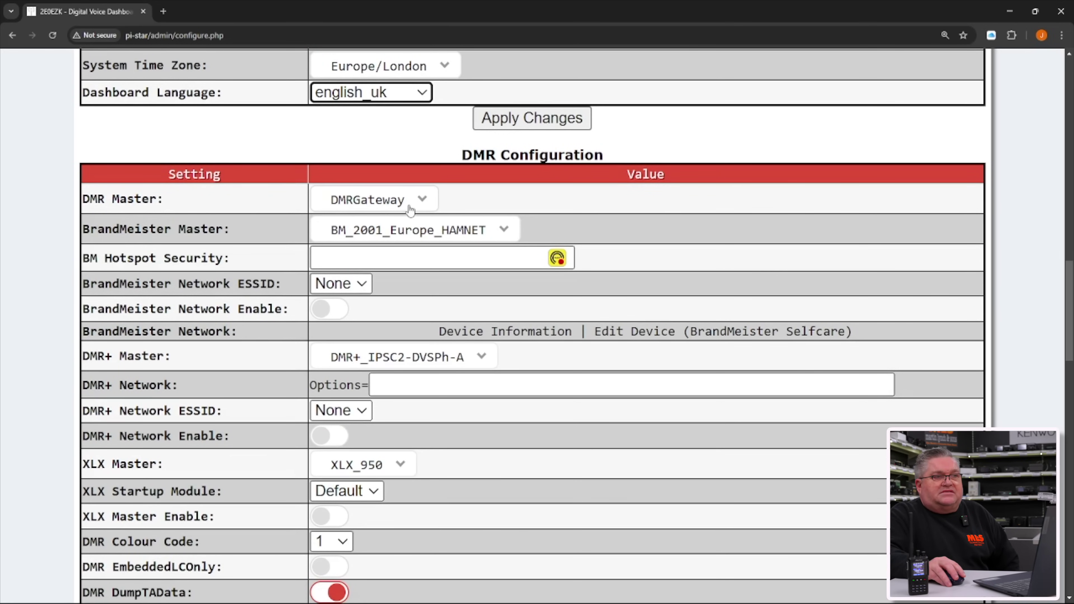
{"action": "left_click", "coordinate": [419, 205]}
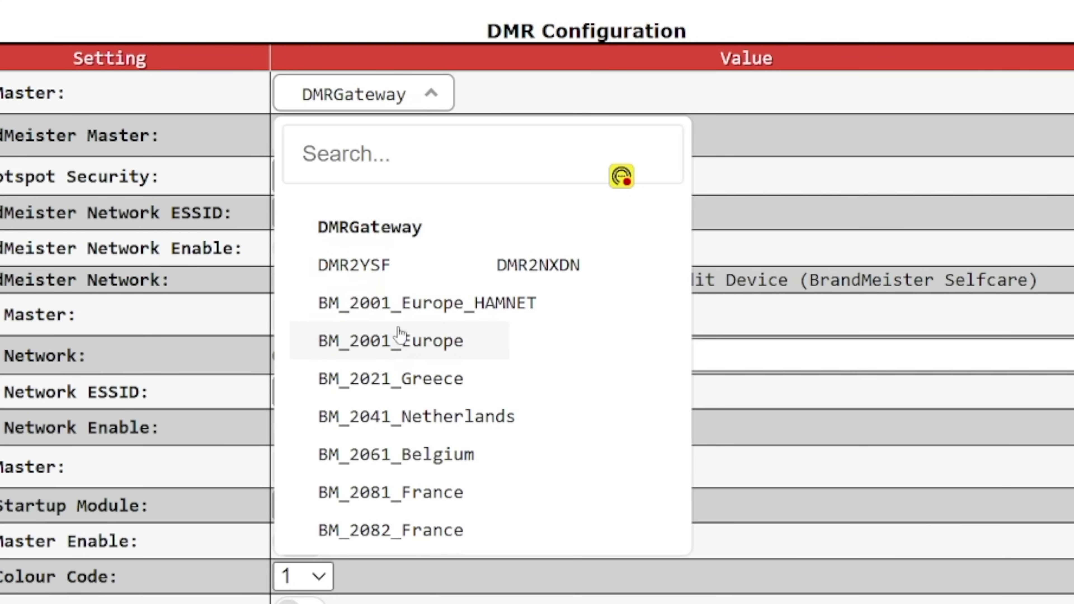
{"action": "scroll", "coordinate": [399, 407], "scroll_direction": "down", "scroll_amount": 4}
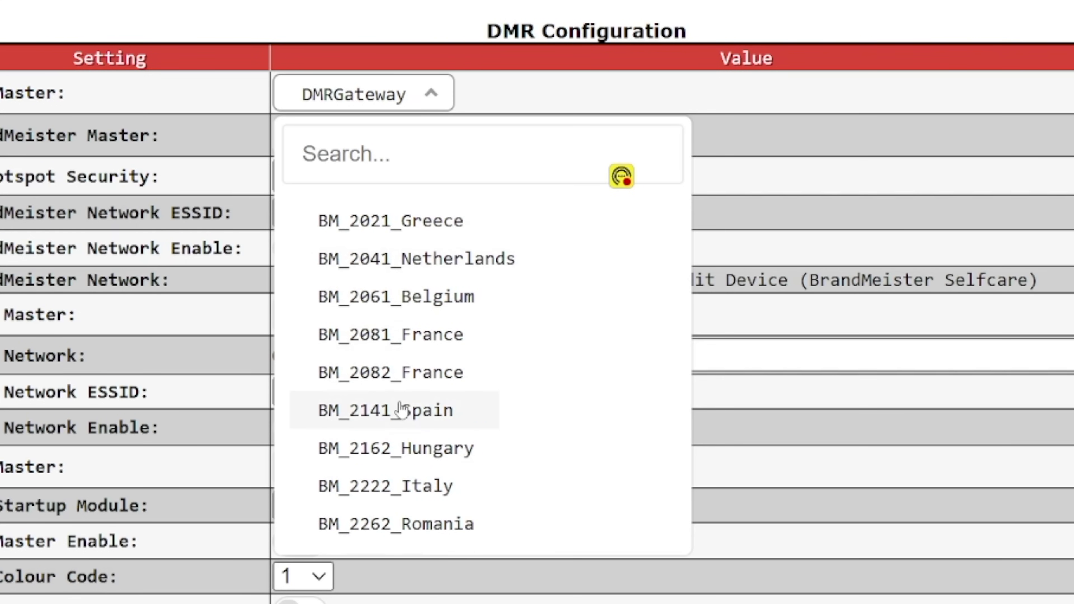
{"action": "scroll", "coordinate": [399, 410], "scroll_direction": "up", "scroll_amount": 4}
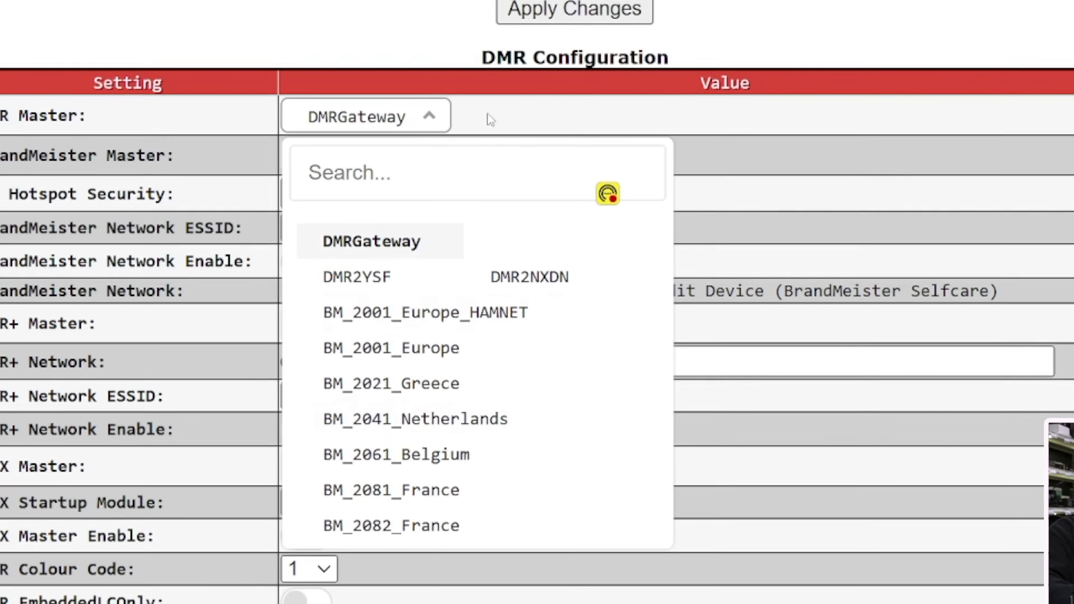
{"action": "left_click", "coordinate": [487, 96]}
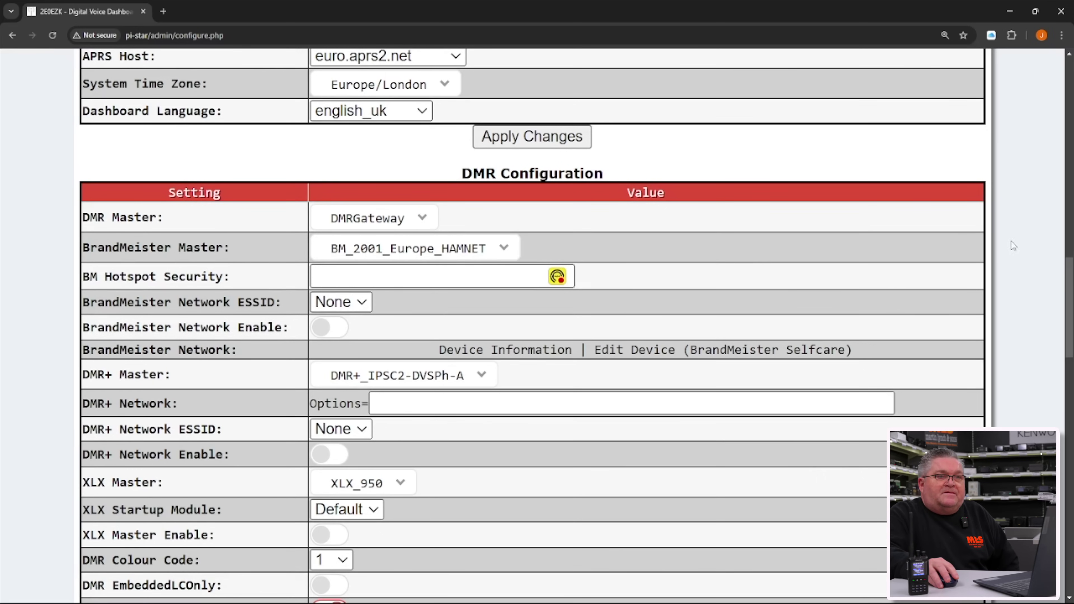
- Examine the D-Star Configuration settings, including the remote password and default reflector
{"action": "left_click_drag", "start_coordinate": [1071, 265], "coordinate": [1071, 334]}
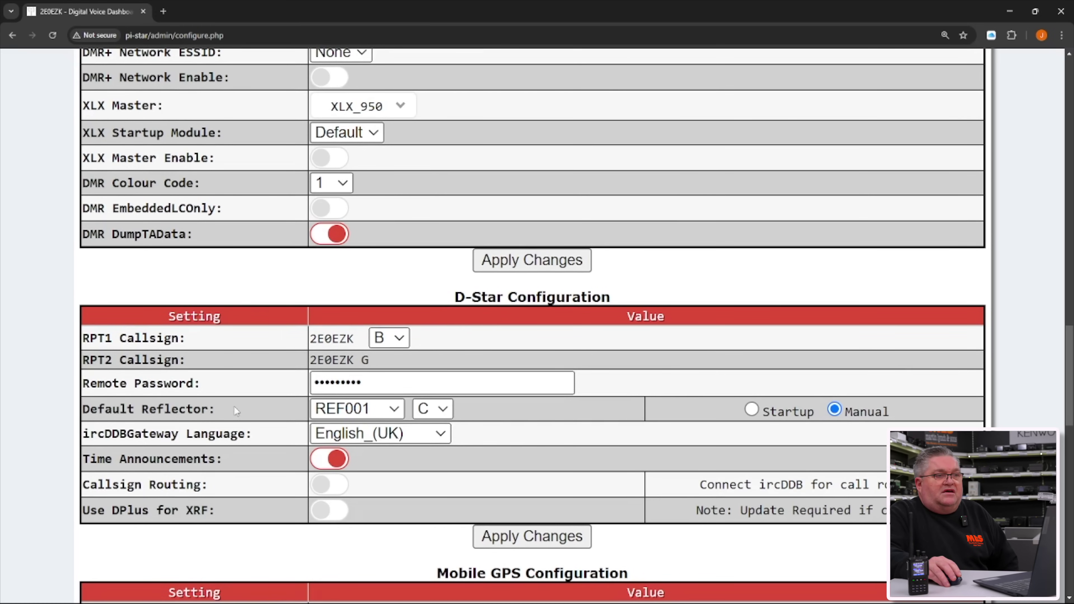
{"action": "scroll", "coordinate": [260, 359], "scroll_direction": "down", "scroll_amount": 1}
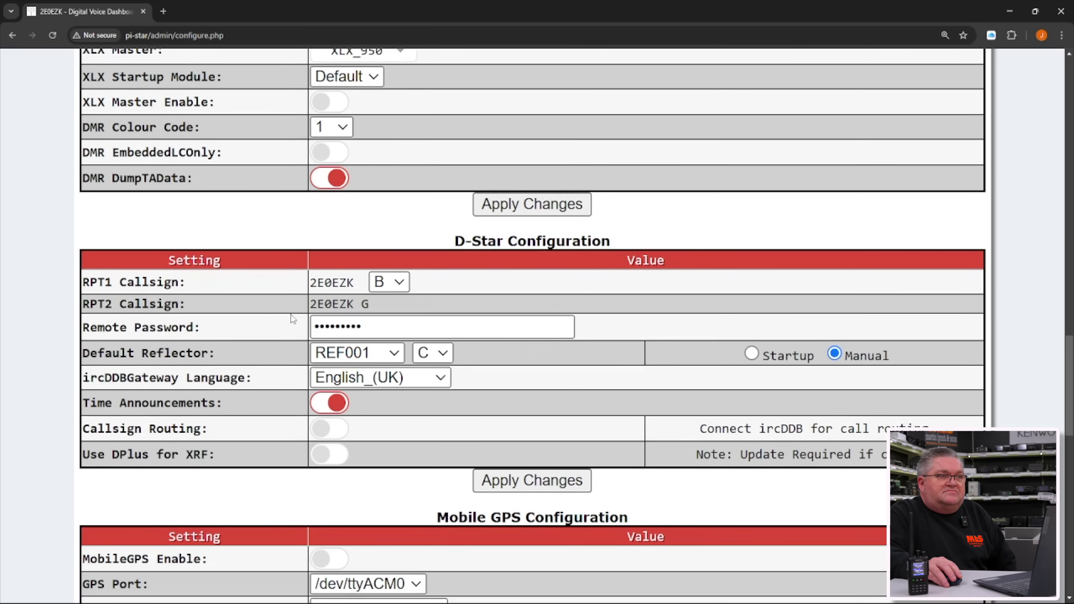
{"action": "left_click", "coordinate": [360, 325]}
- Examine the Mobile GPS and Firewall settings and the Wireless Configuration information
{"action": "scroll", "coordinate": [359, 326], "scroll_direction": "down", "scroll_amount": 4}
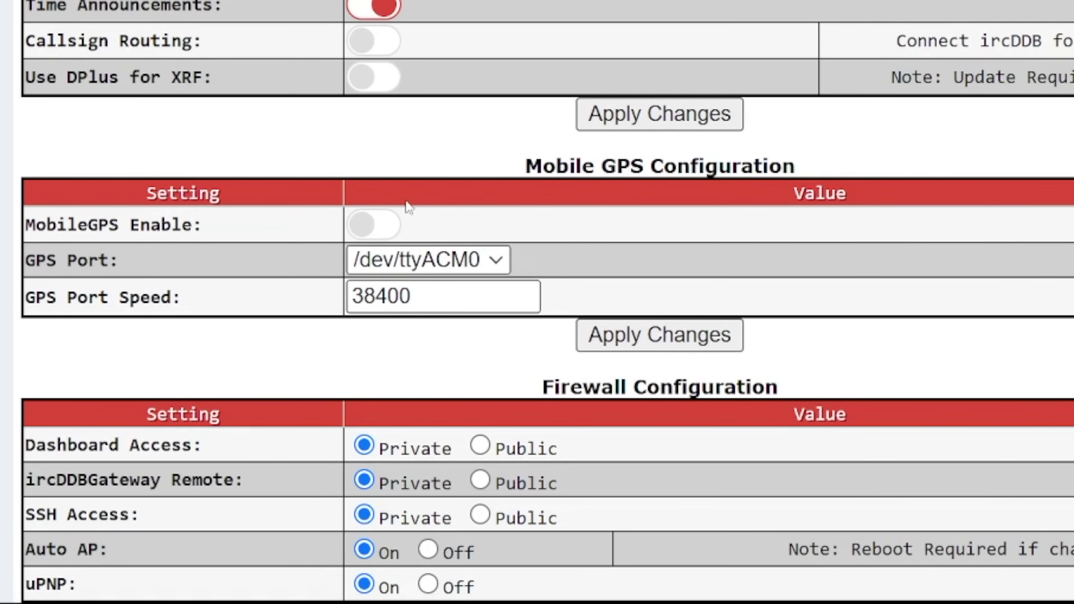
{"action": "mouse_move", "coordinate": [37, 241]}
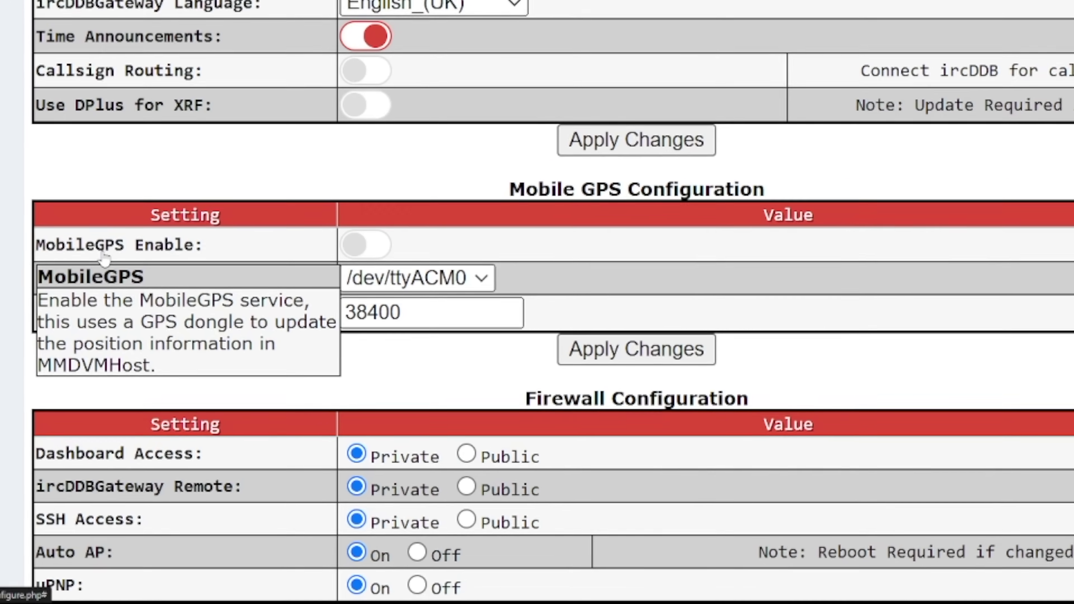
{"action": "scroll", "coordinate": [97, 239], "scroll_direction": "down", "scroll_amount": 3}
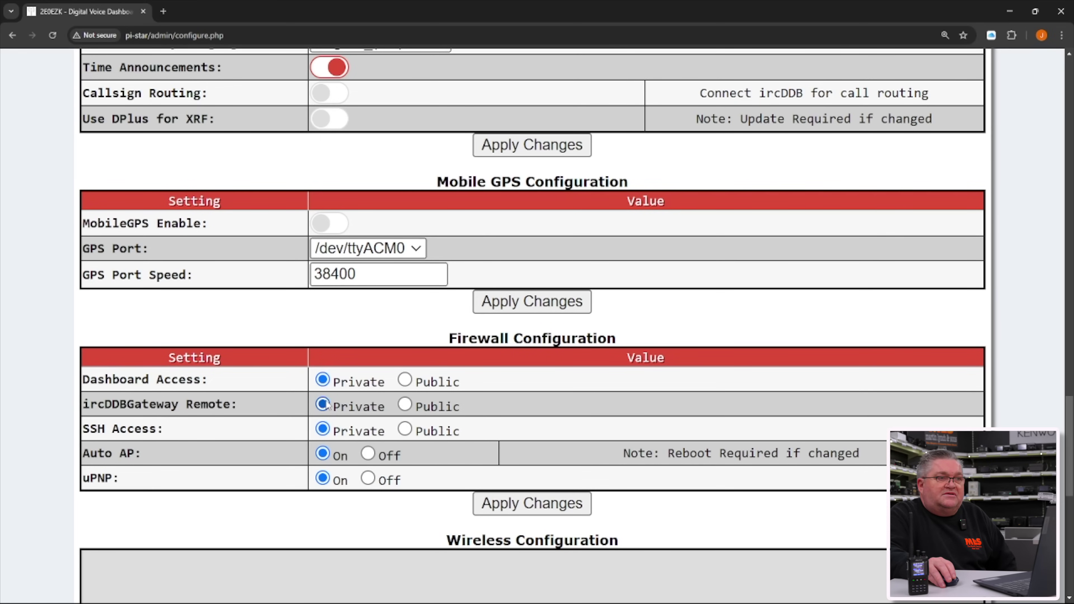
{"action": "scroll", "coordinate": [328, 405], "scroll_direction": "down", "scroll_amount": 6}
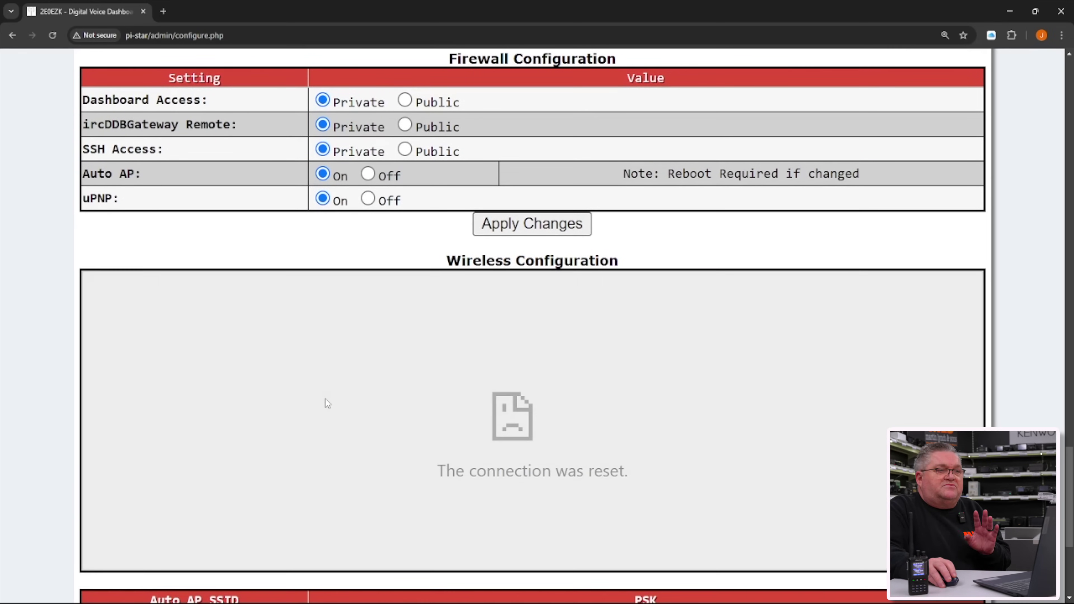
{"action": "scroll", "coordinate": [328, 404], "scroll_direction": "down", "scroll_amount": 3}
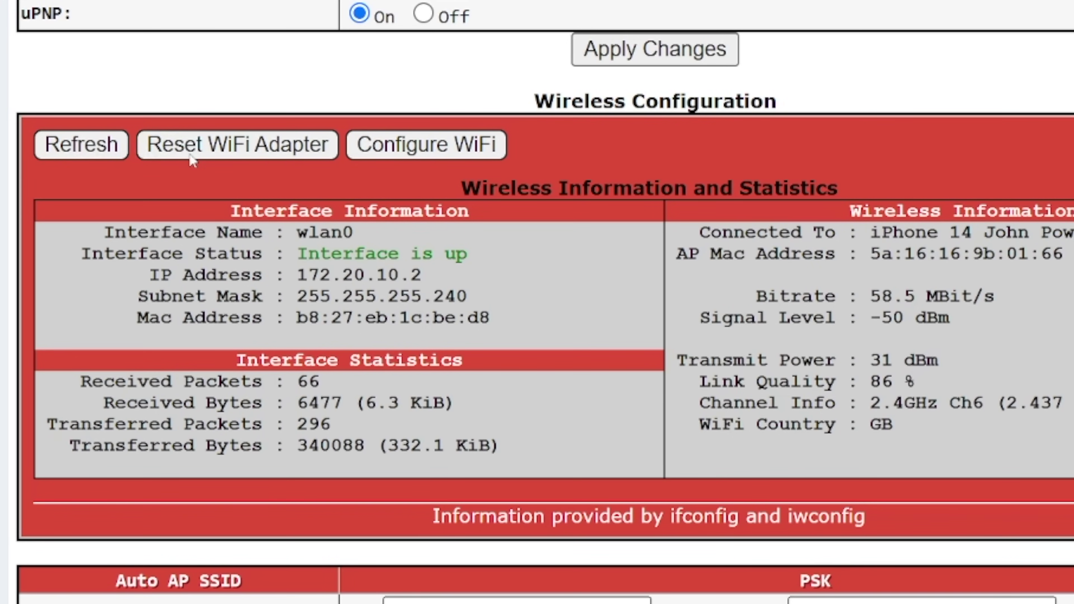
- Reset the WiFi adapter and scan for available networks in the WiFi configuration
{"action": "left_click", "coordinate": [190, 155]}
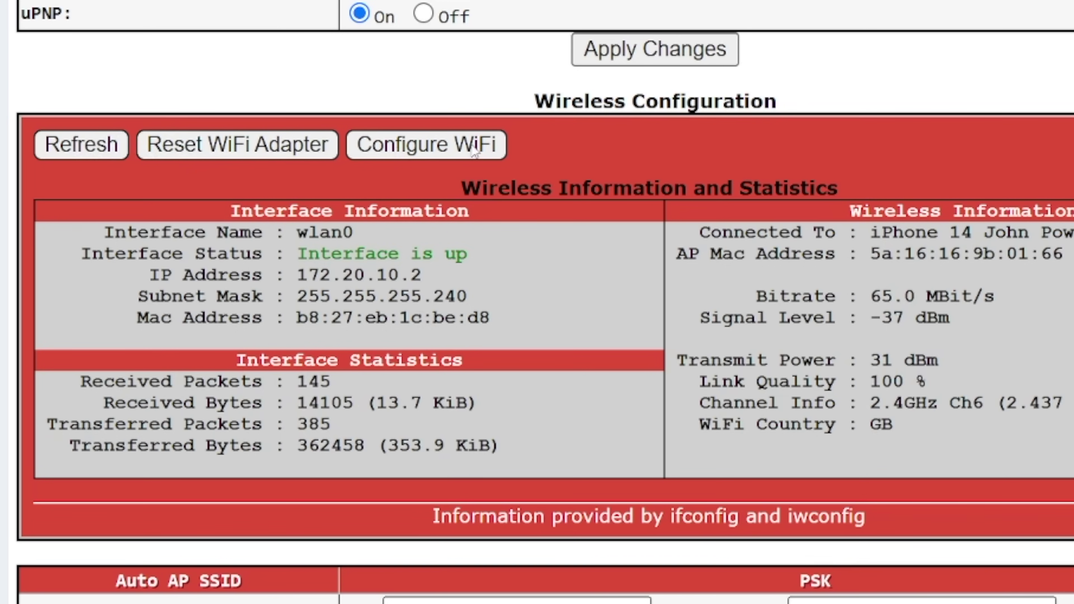
{"action": "left_click", "coordinate": [447, 146]}
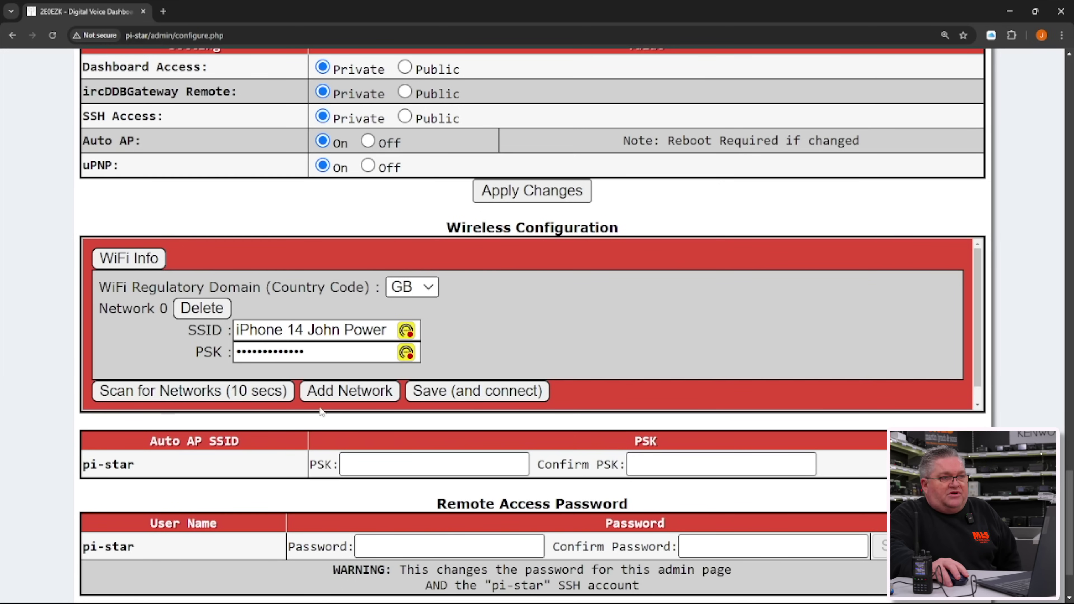
{"action": "left_click", "coordinate": [133, 395]}
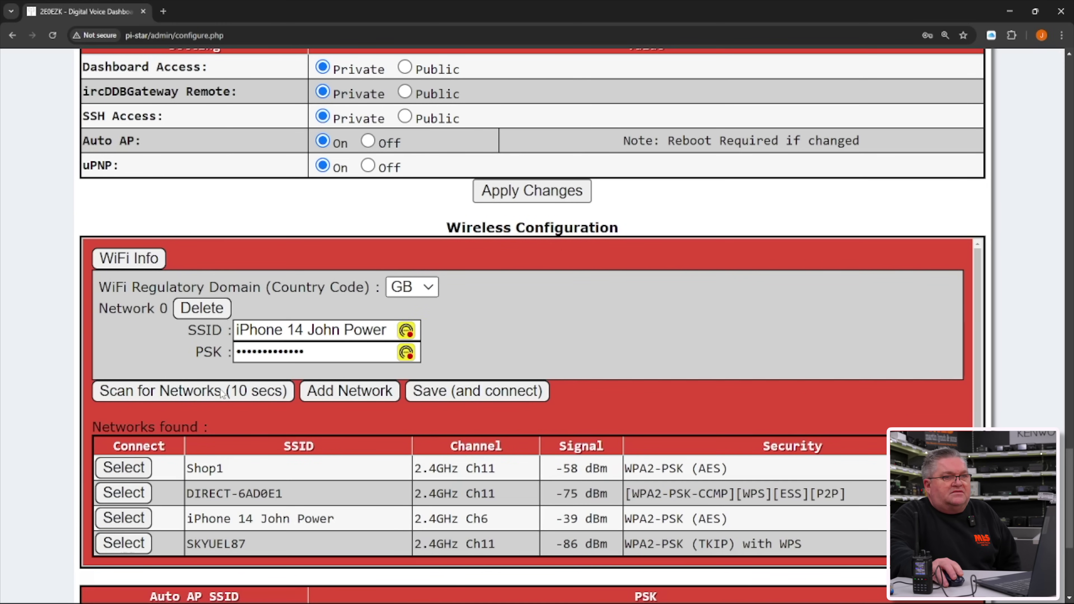
- Add the found network Shop1 as a second WiFi network and activate its PSK field for entry
{"action": "left_click_drag", "start_coordinate": [979, 276], "coordinate": [979, 282]}
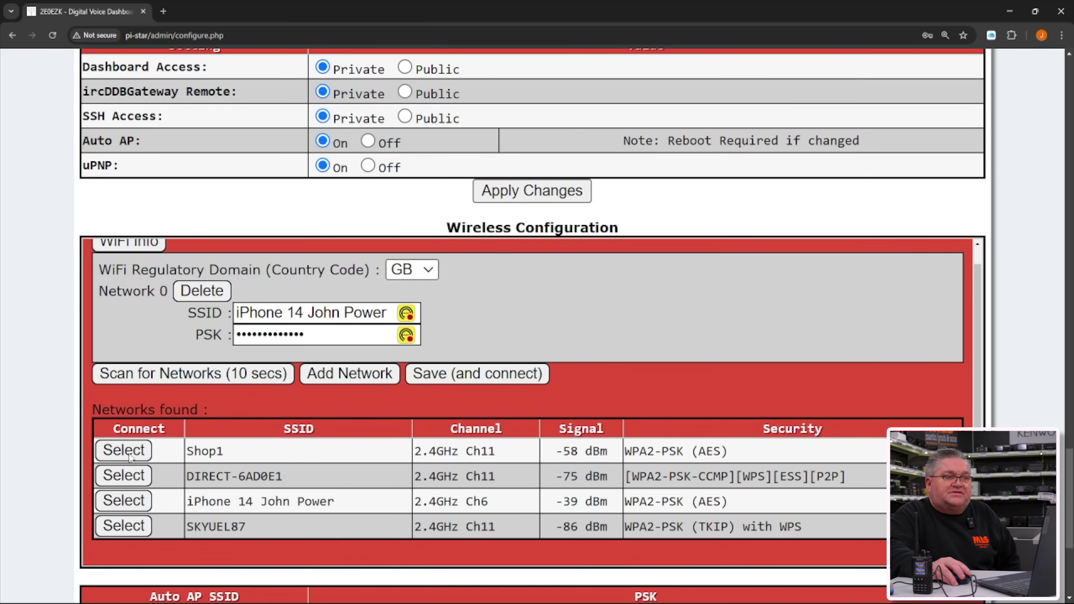
{"action": "left_click", "coordinate": [123, 450]}
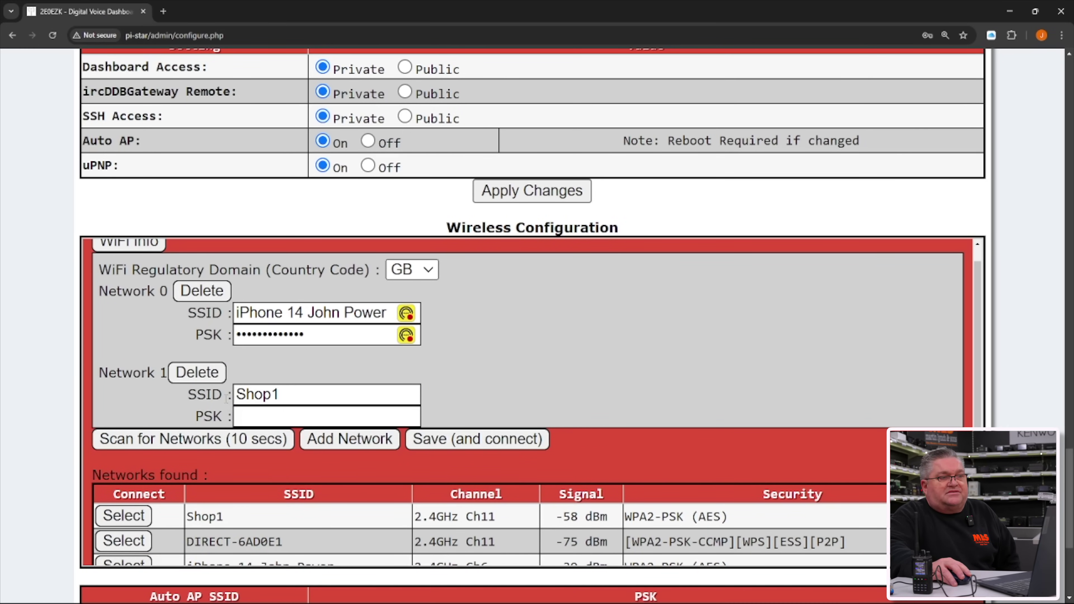
{"action": "left_click", "coordinate": [256, 418]}
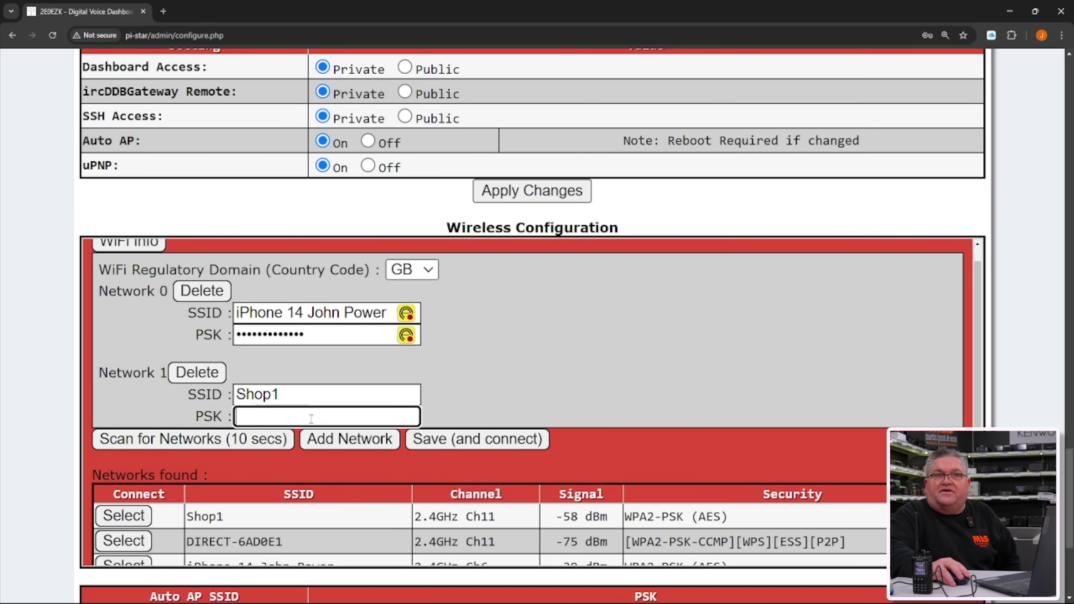